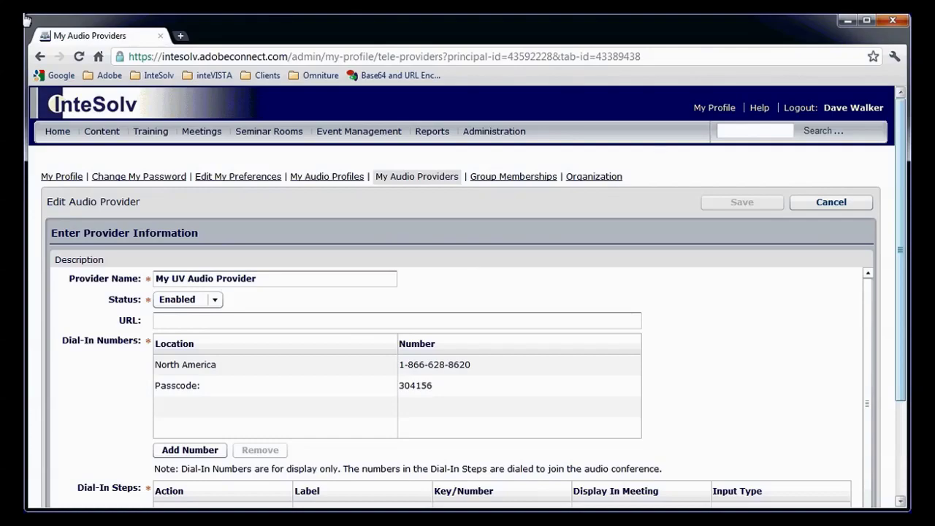
Begin a new meeting in My Meetings and include the audio conference profile My Integrated Profile.
click(199, 132)
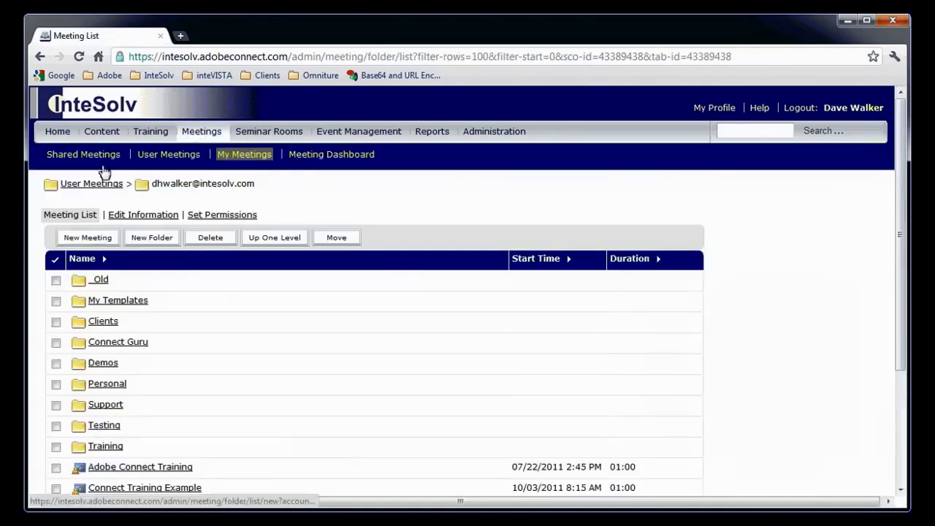
click(84, 237)
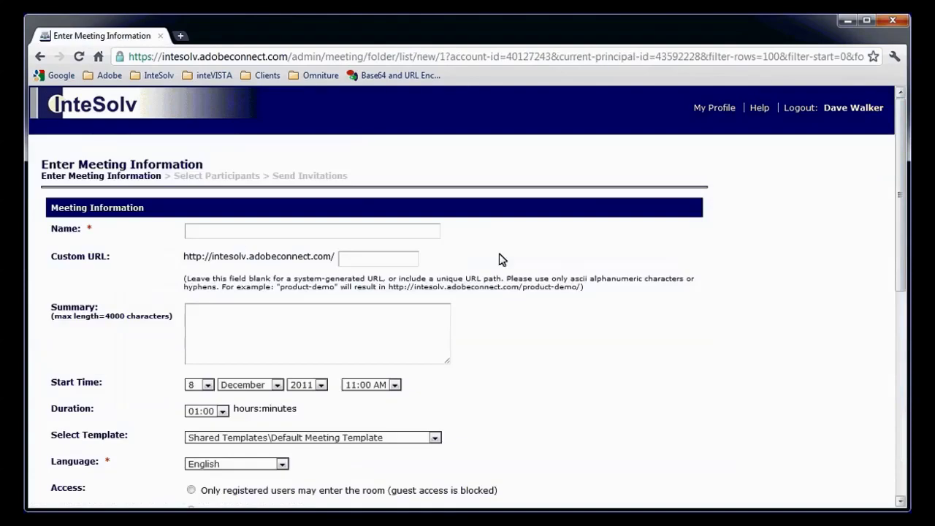
click(902, 401)
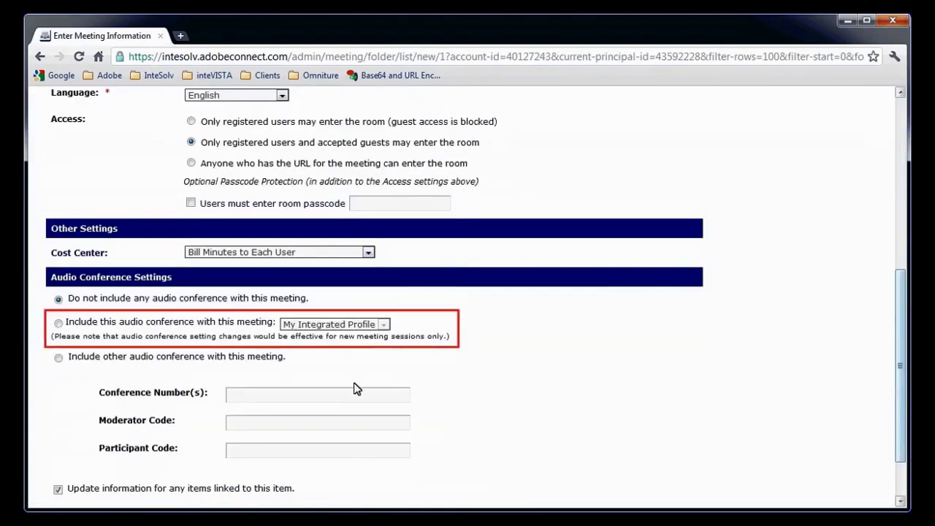
click(59, 324)
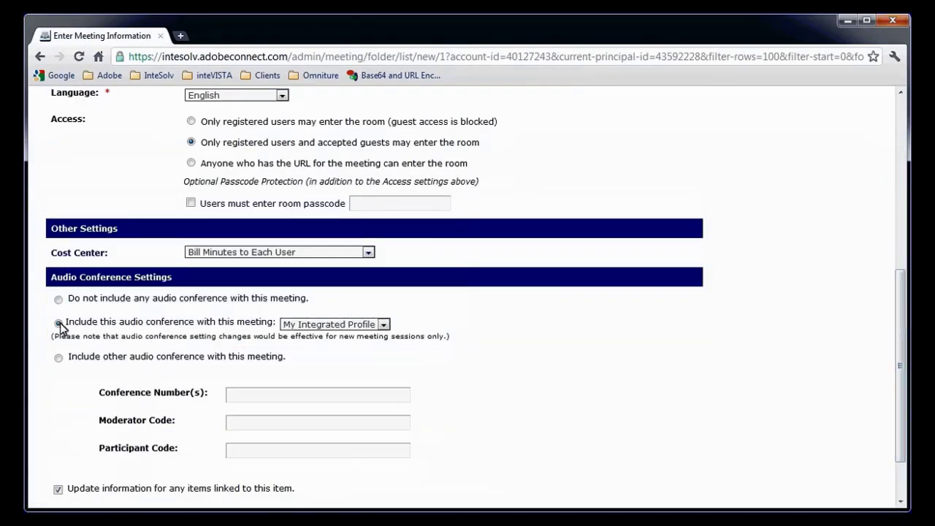
click(383, 325)
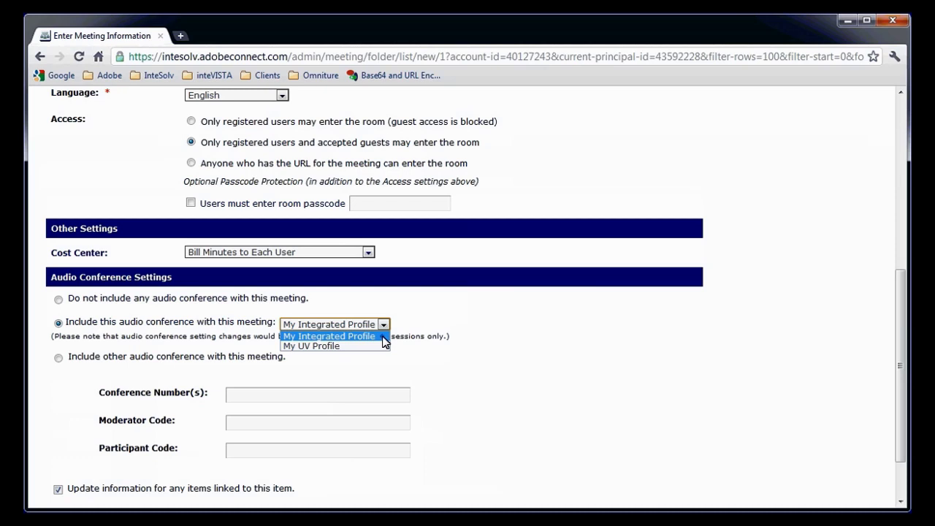
click(383, 337)
Name the meeting Integrated Audio Test and finish creating it with the remaining settings at their defaults.
click(902, 216)
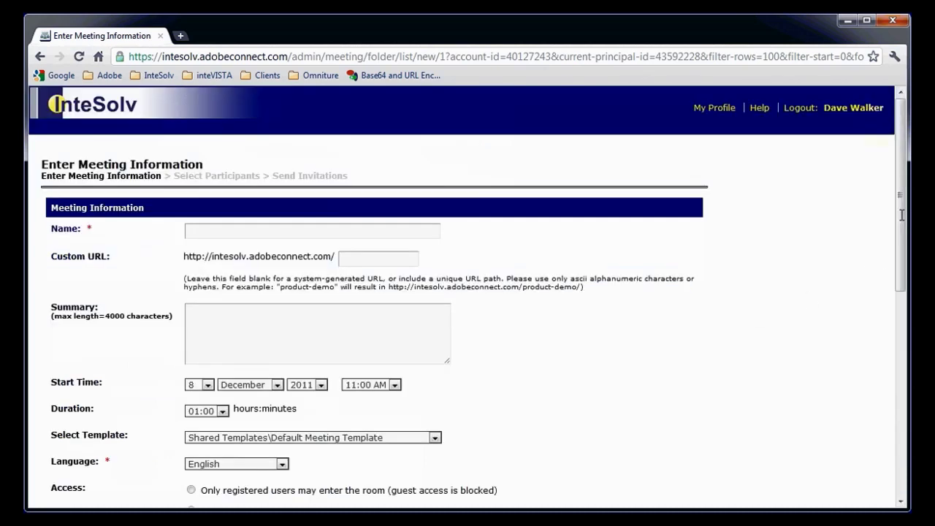
click(359, 230)
text(Integrated Audio Test)
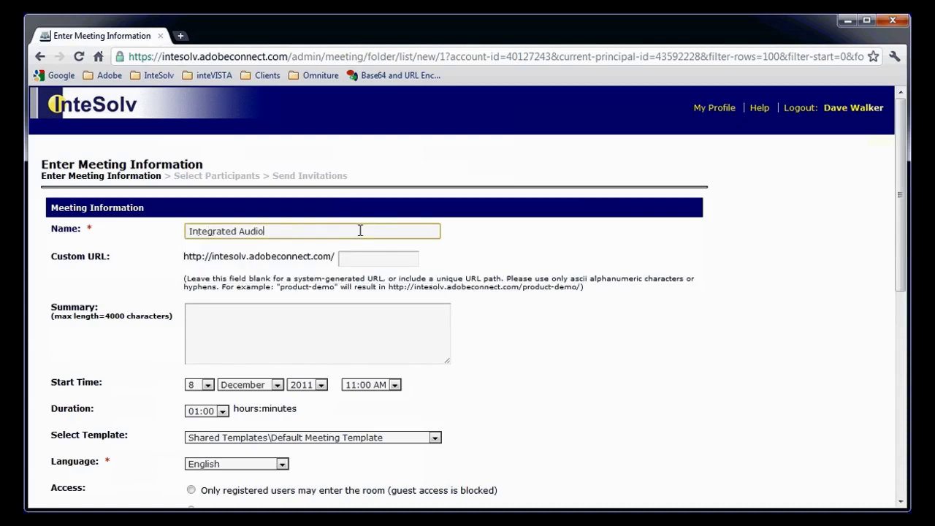
click(778, 273)
click(901, 383)
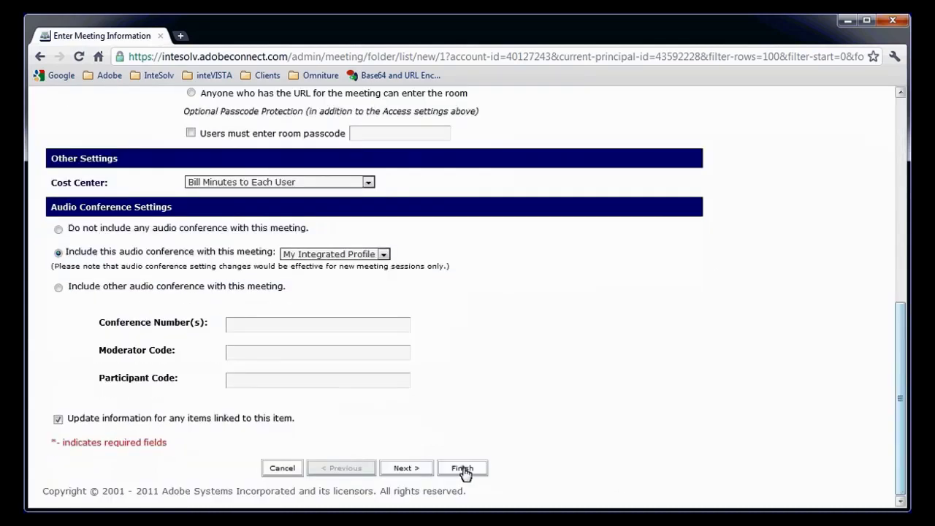
click(464, 470)
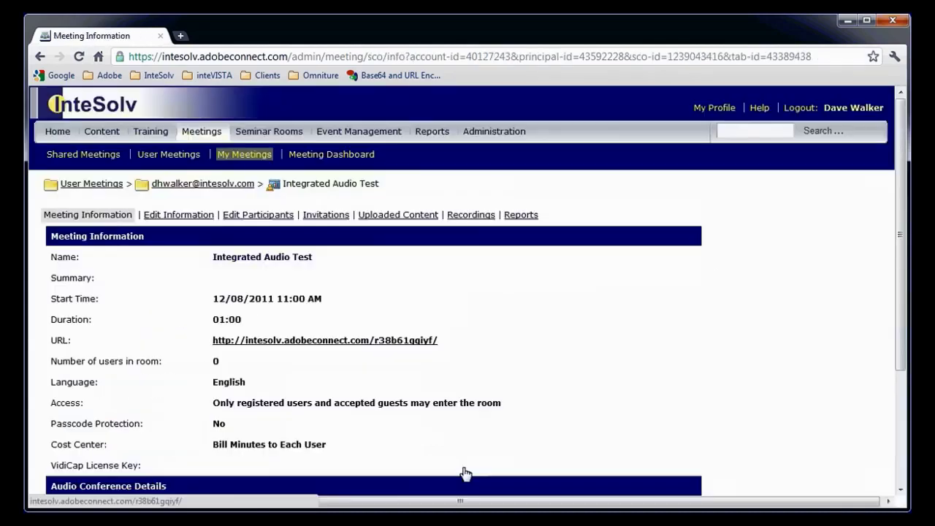
Enter the Integrated Audio Test meeting room and start its audio for computers and phone, with telephony broadcasting on and participant microphone rights off.
click(422, 340)
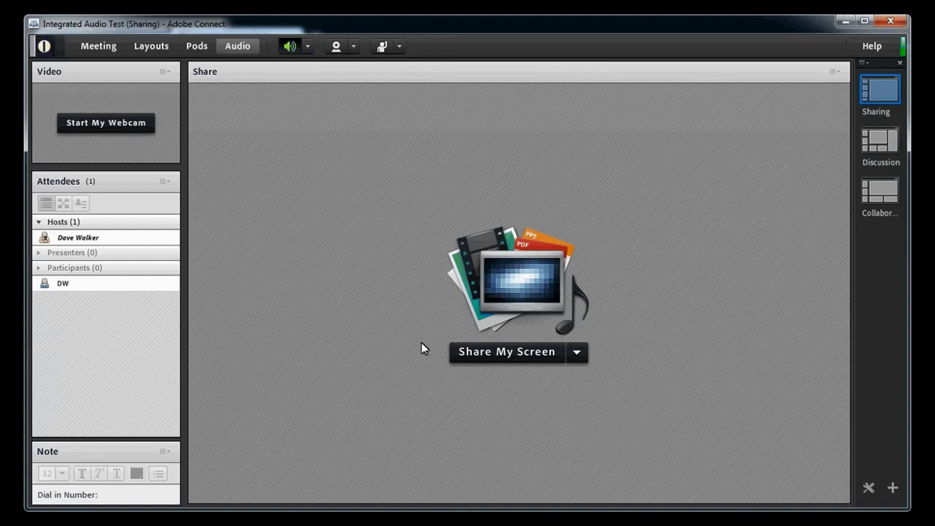
click(239, 48)
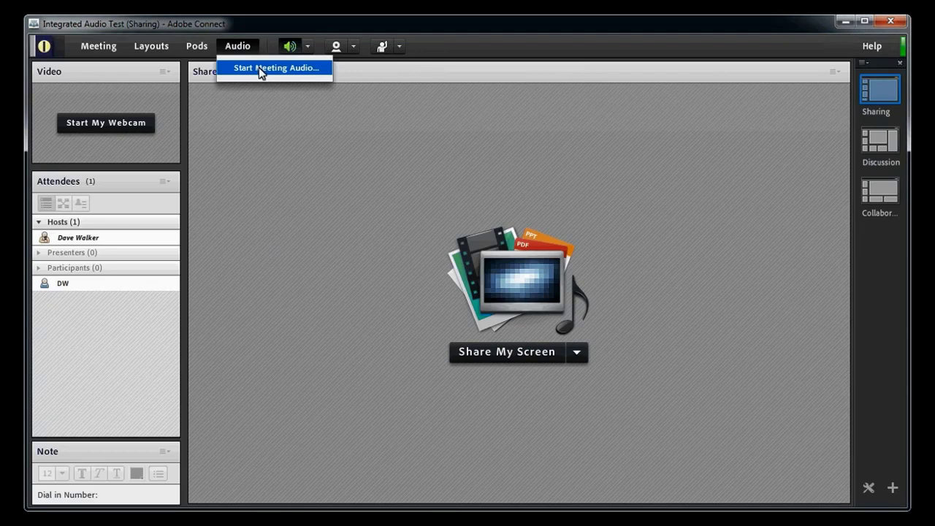
click(261, 68)
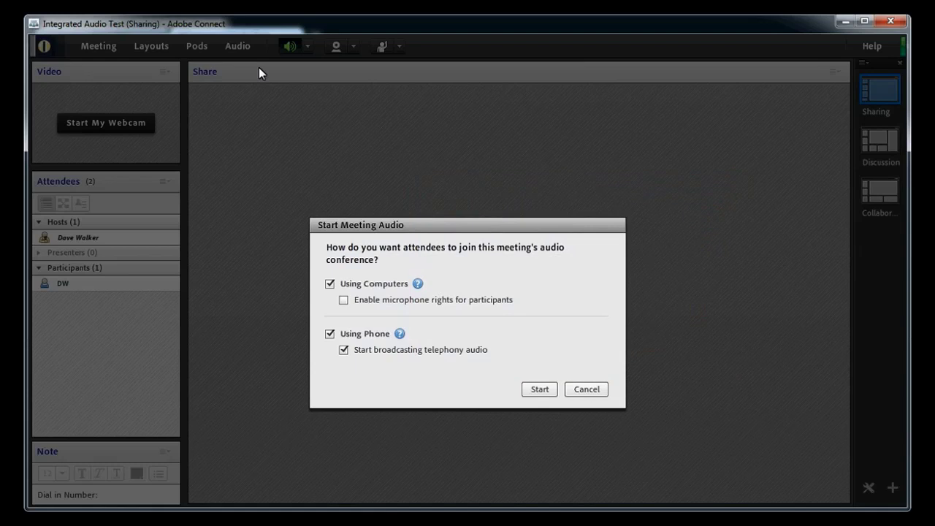
click(588, 389)
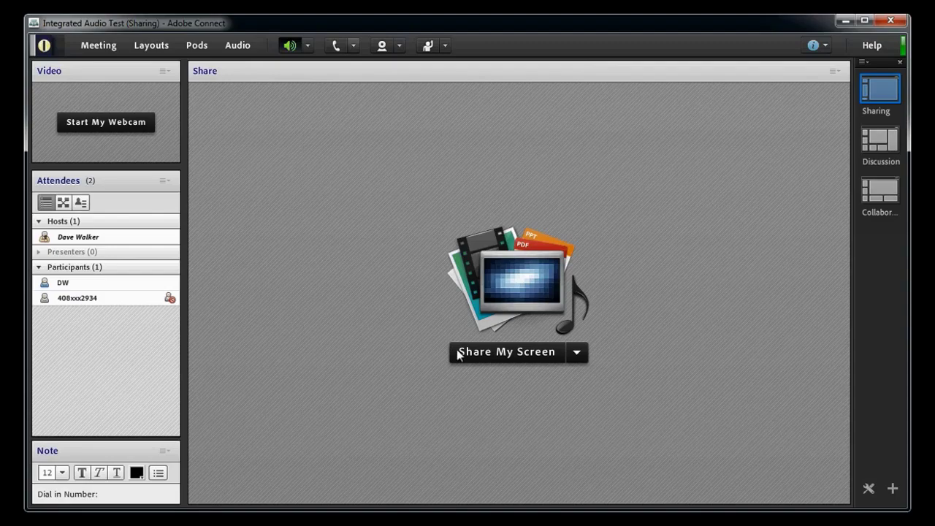
Examine the host's options for joining the audio conference and dismiss them without joining.
click(353, 46)
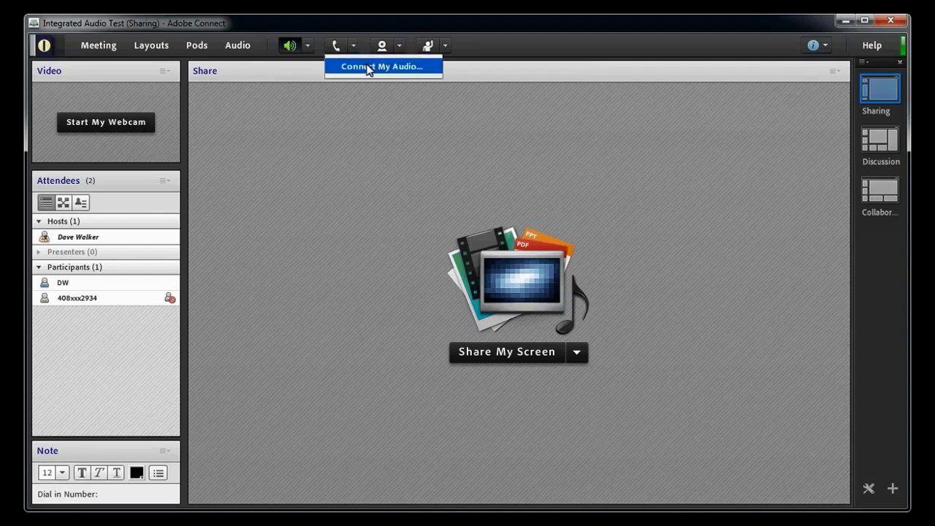
click(365, 64)
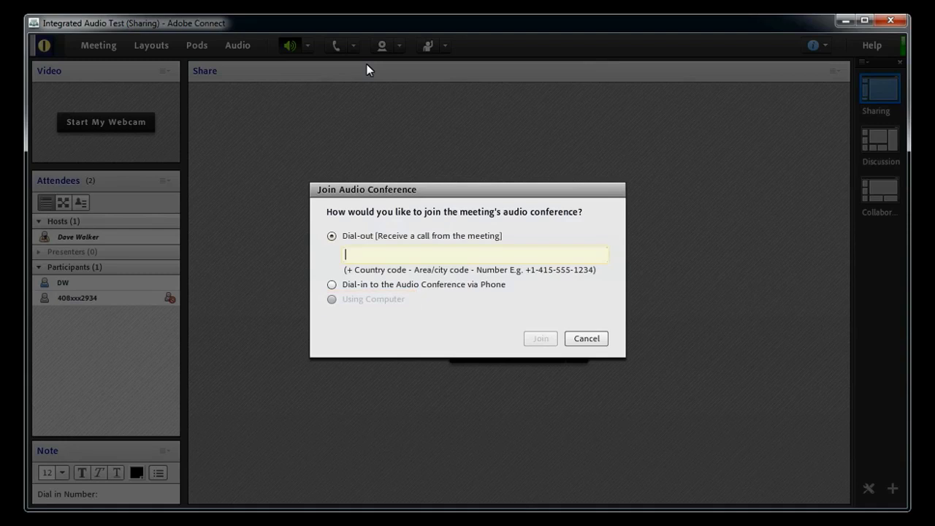
click(600, 339)
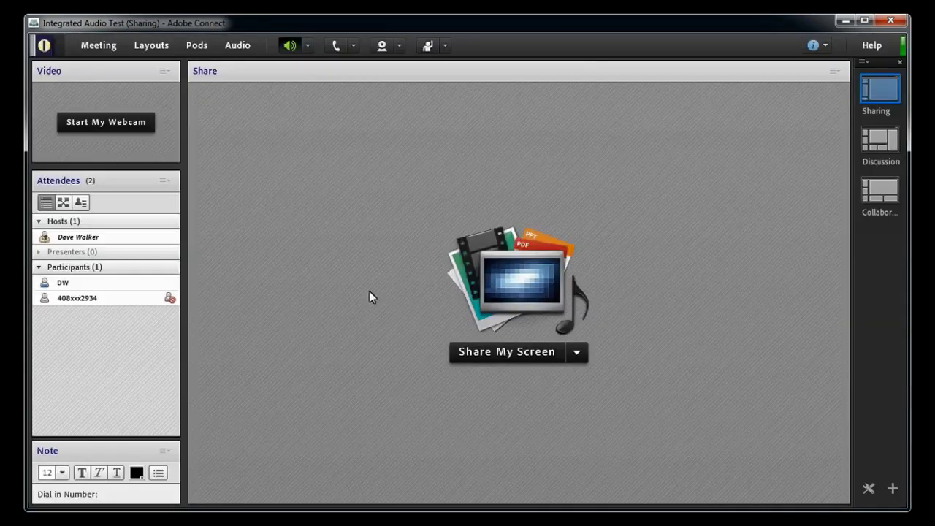
Change the meeting audio mode to computers only by turning off the phone option, and apply it.
click(239, 44)
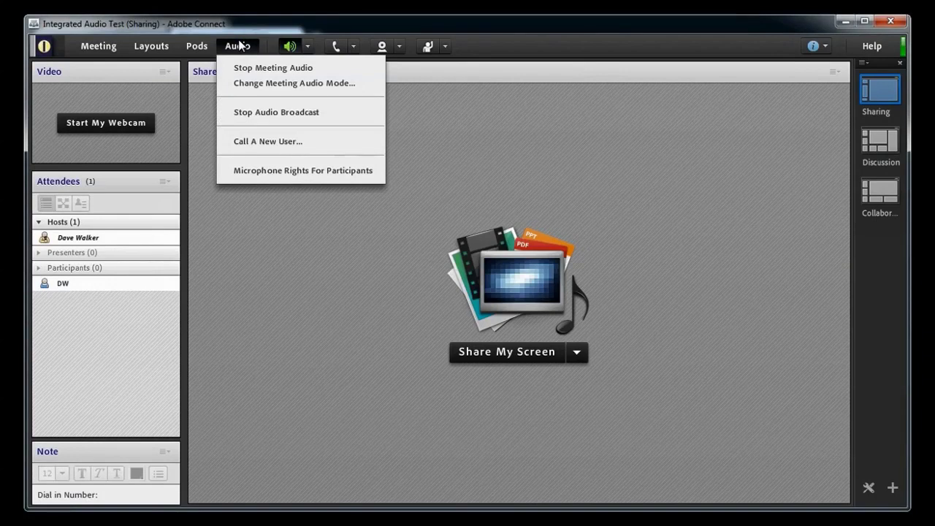
click(290, 85)
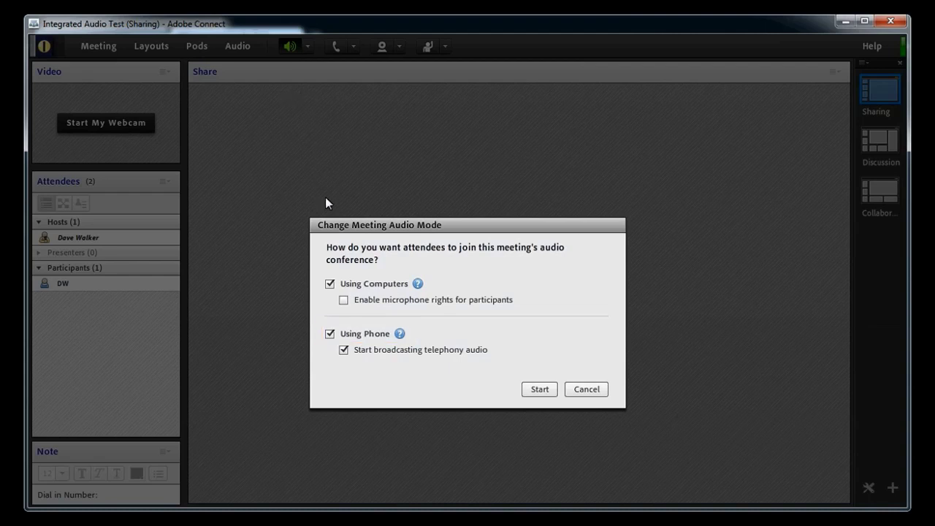
click(329, 334)
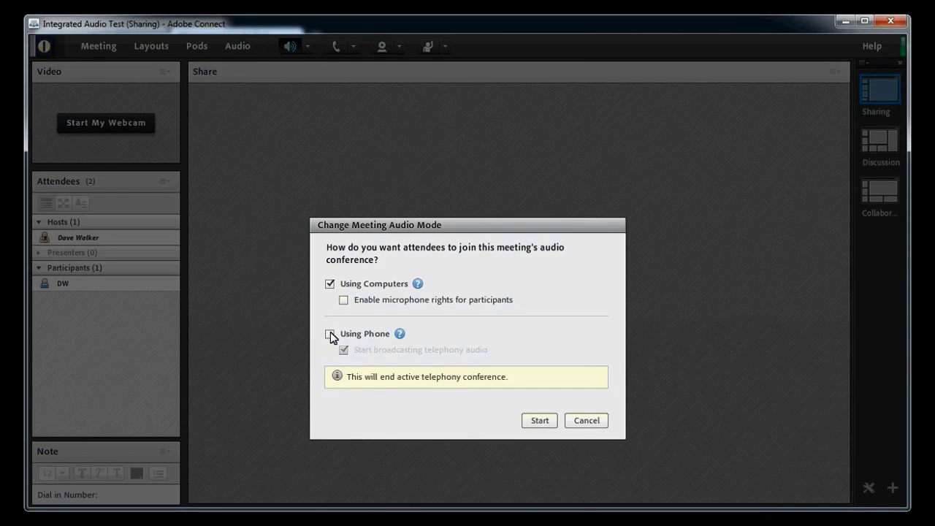
click(540, 421)
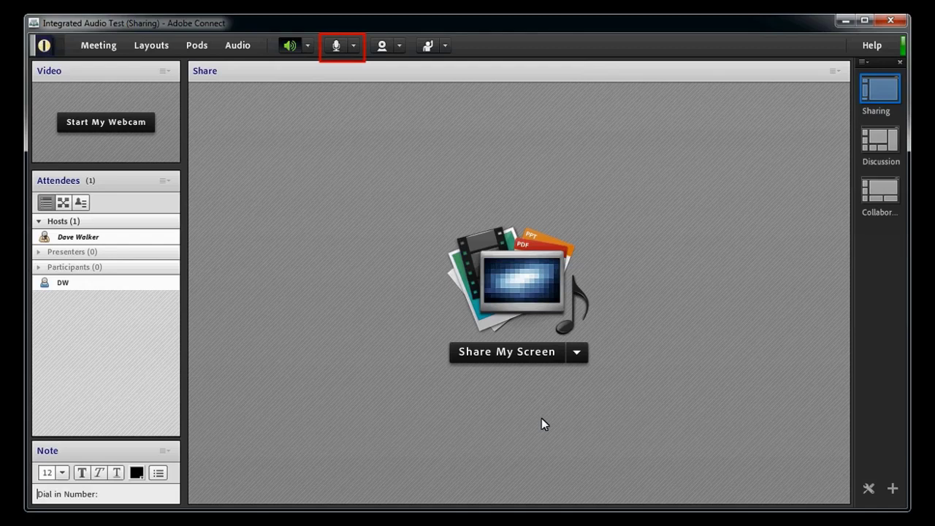
Check the host's microphone connection option and the participant's view of the meeting, and return to the host's meeting window.
click(353, 46)
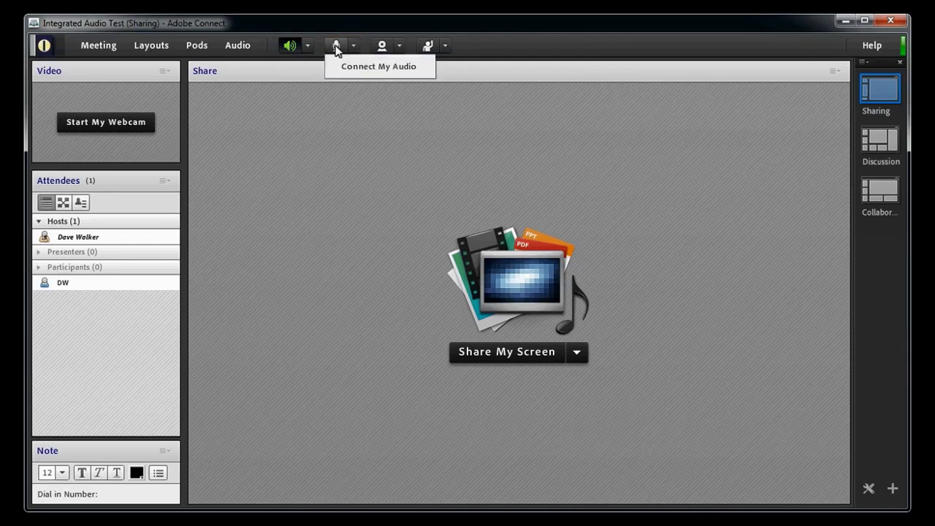
click(335, 46)
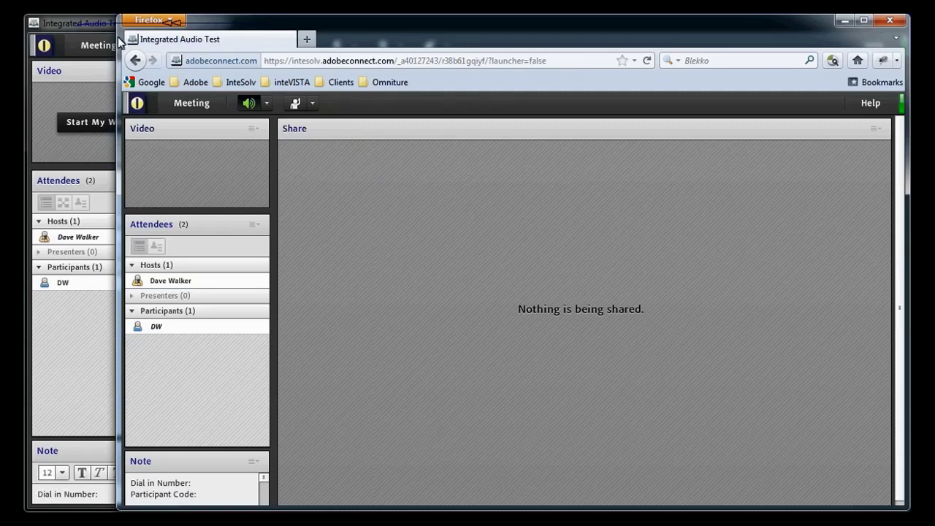
click(77, 25)
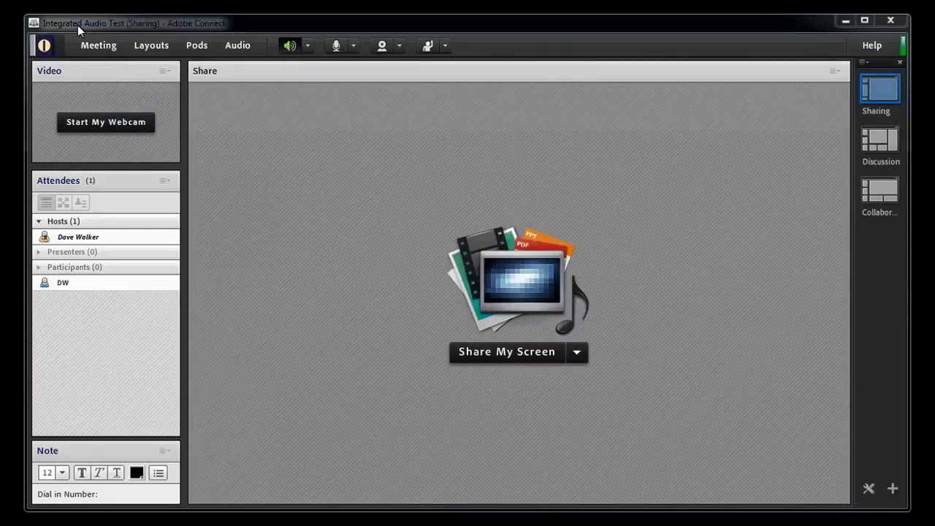
Enable audio for the single participant in the attendee list, and disable it again.
mouse_move(121, 289)
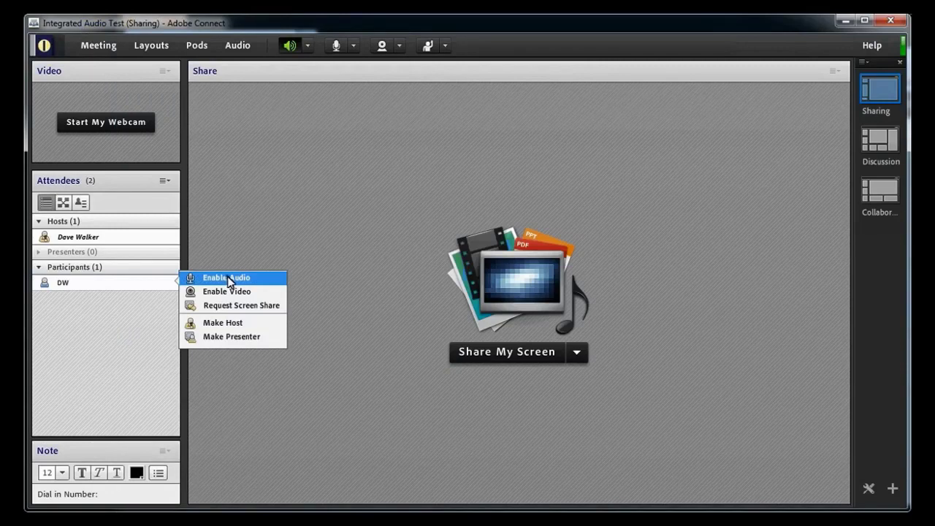
click(228, 281)
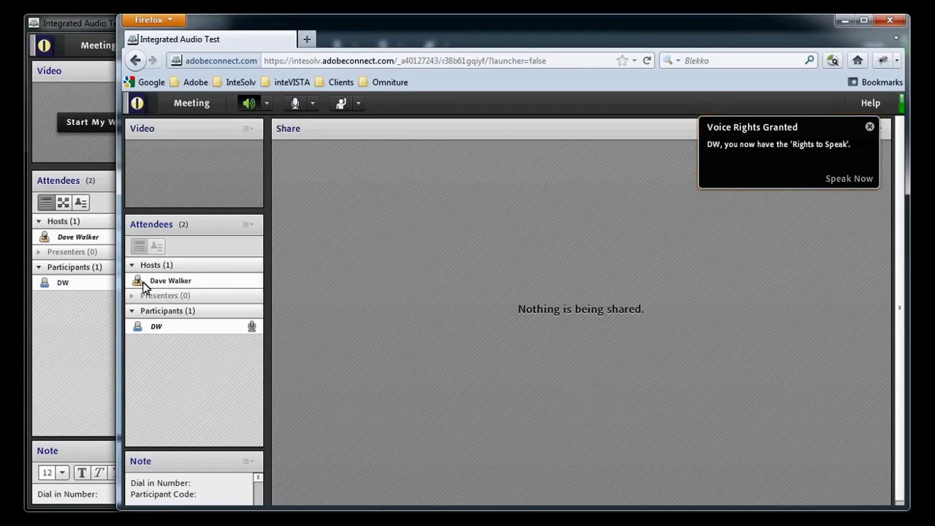
click(63, 346)
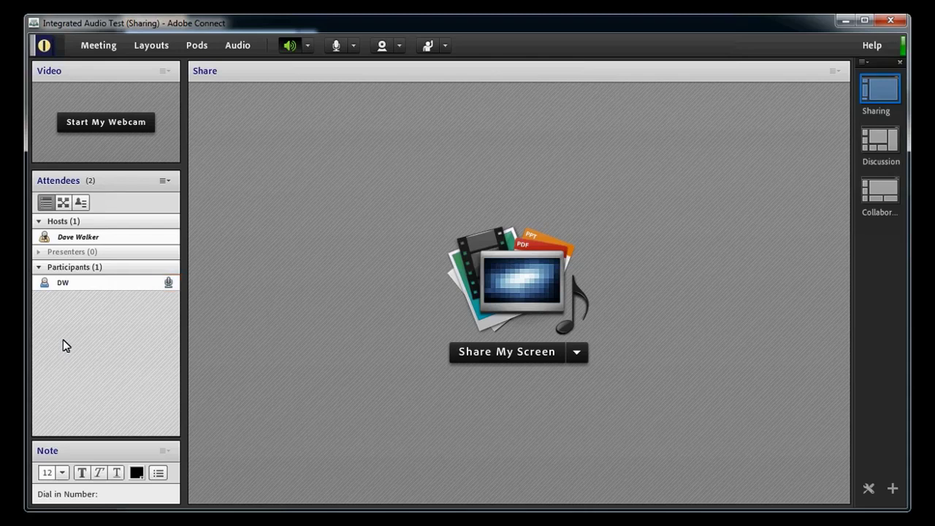
right_click(97, 286)
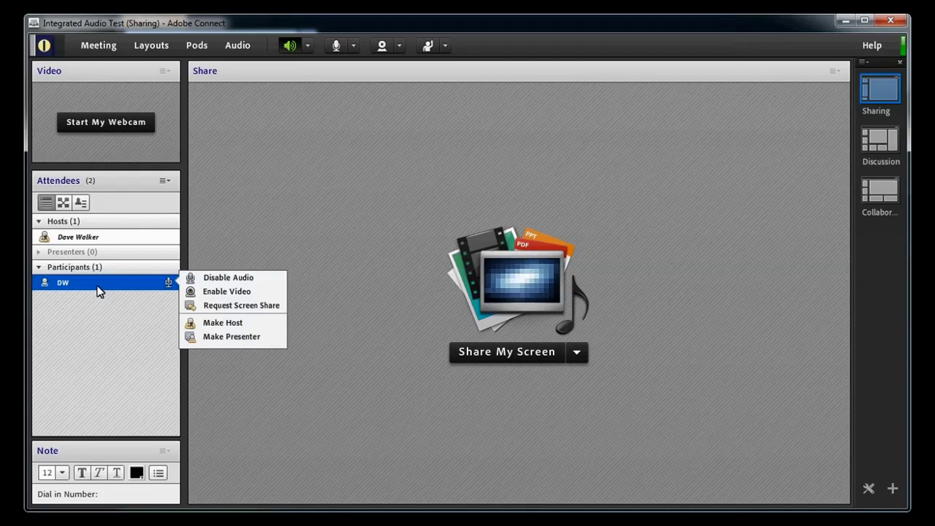
click(216, 278)
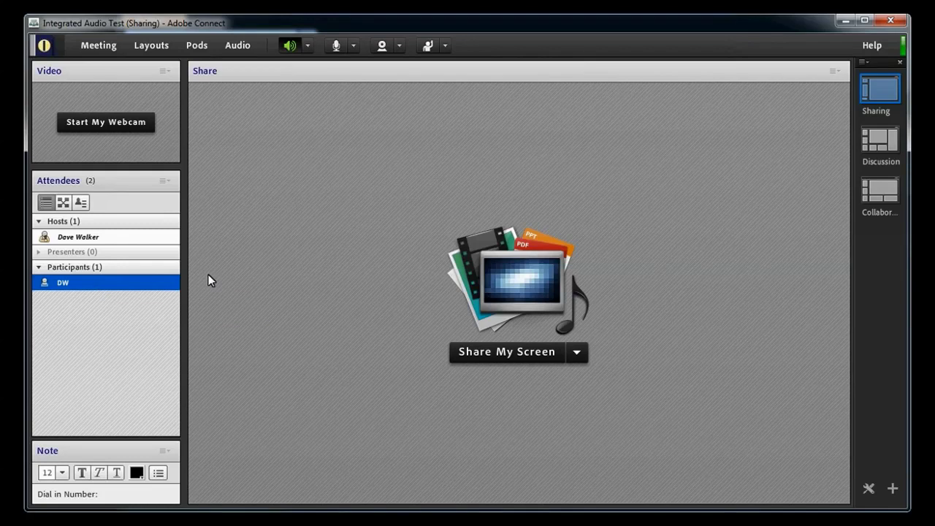
Stop the meeting audio and restart it for computers and phone with telephony audio broadcasting turned off.
click(237, 47)
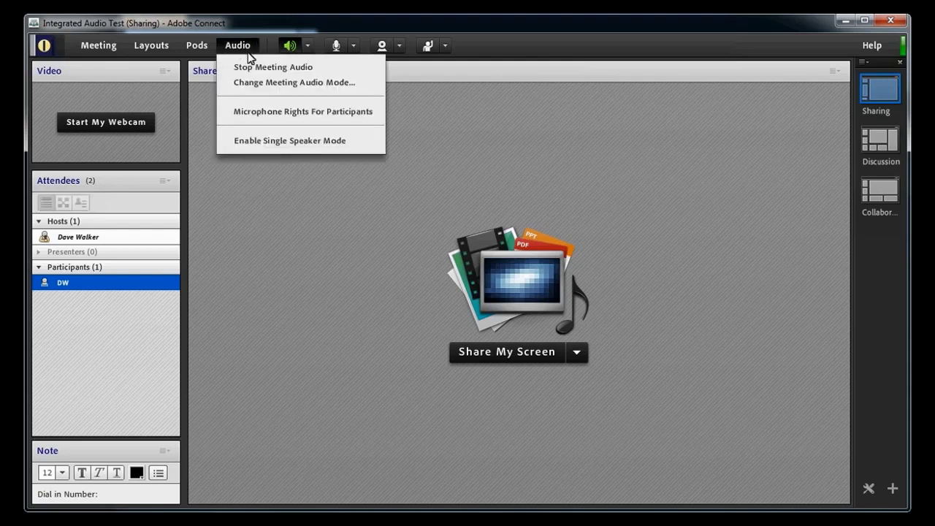
click(252, 67)
click(238, 48)
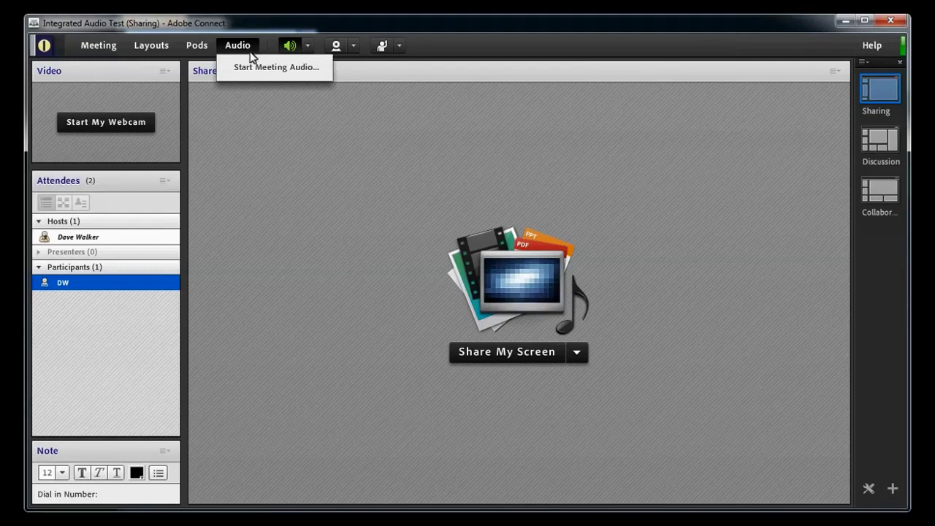
click(253, 69)
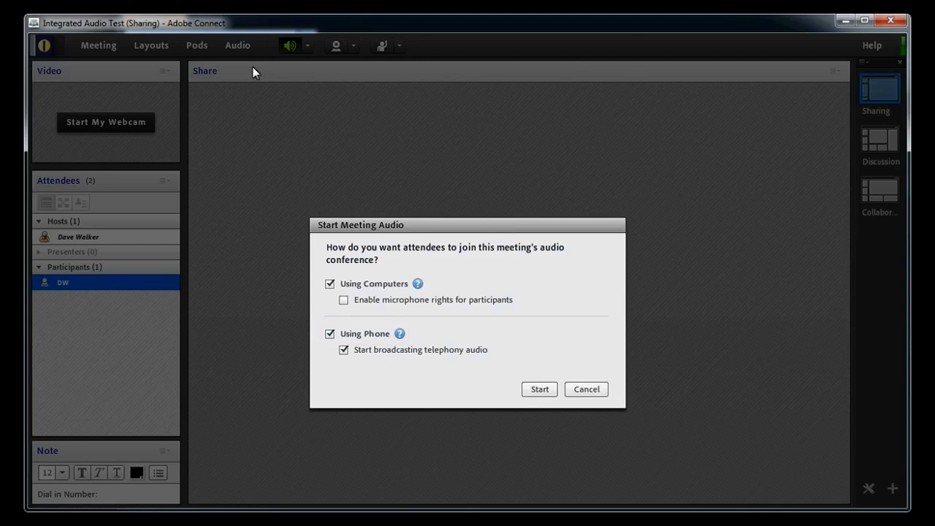
click(344, 349)
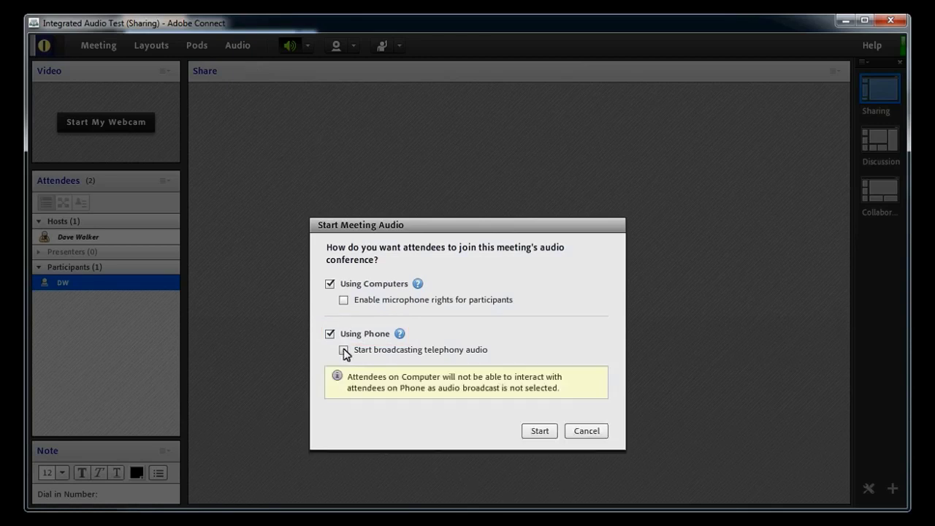
click(538, 431)
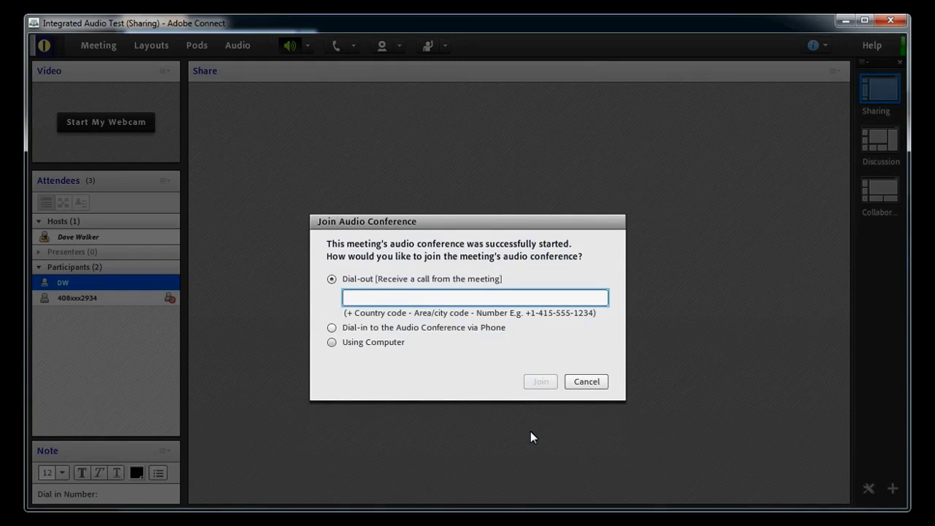
Join the audio conference as host using the computer.
click(331, 343)
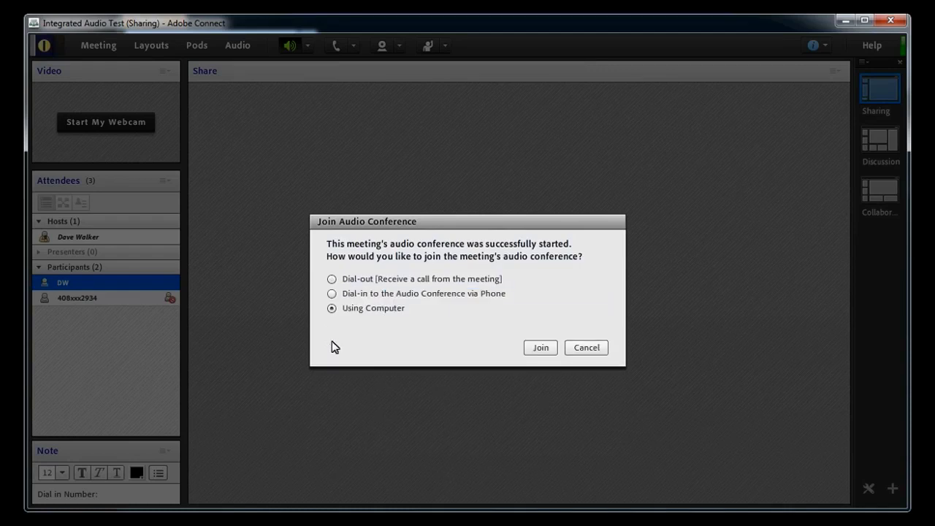
click(542, 348)
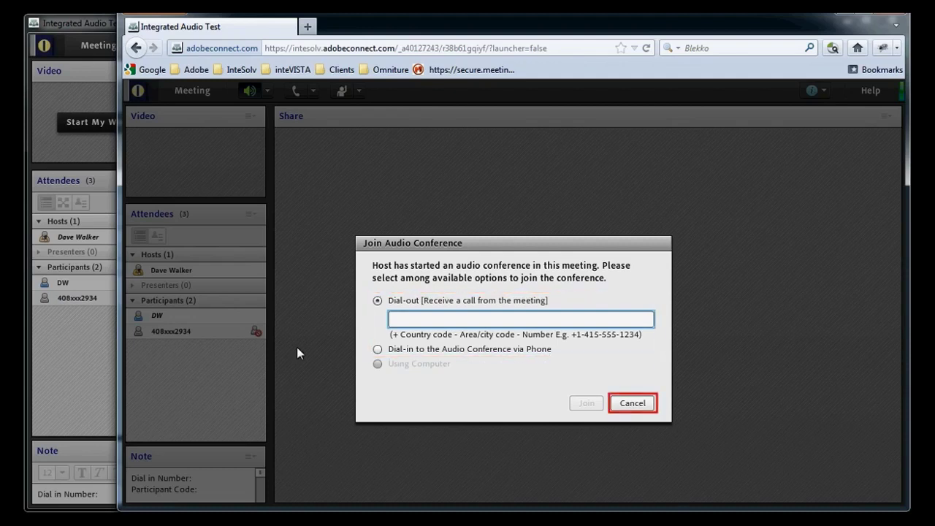
Return to the host's meeting window, allow camera and microphone access, and disconnect the host's microphone.
click(64, 353)
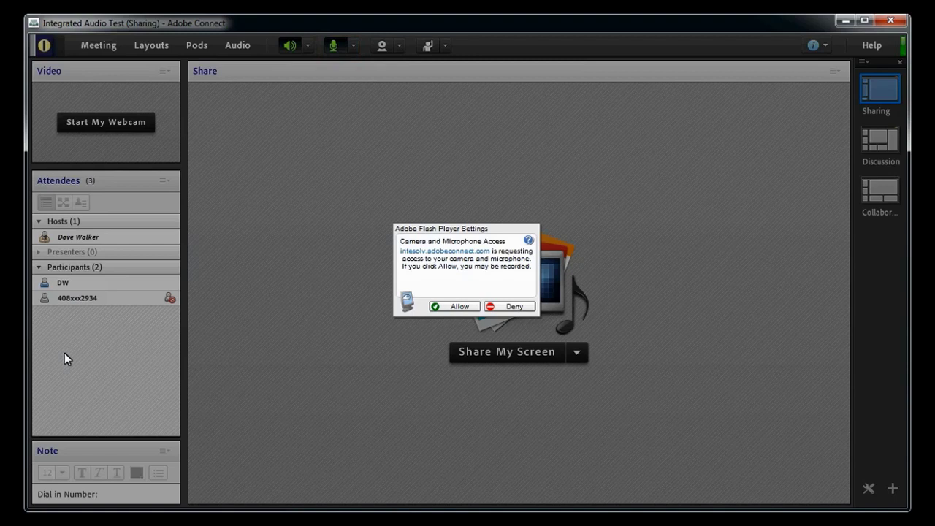
click(459, 307)
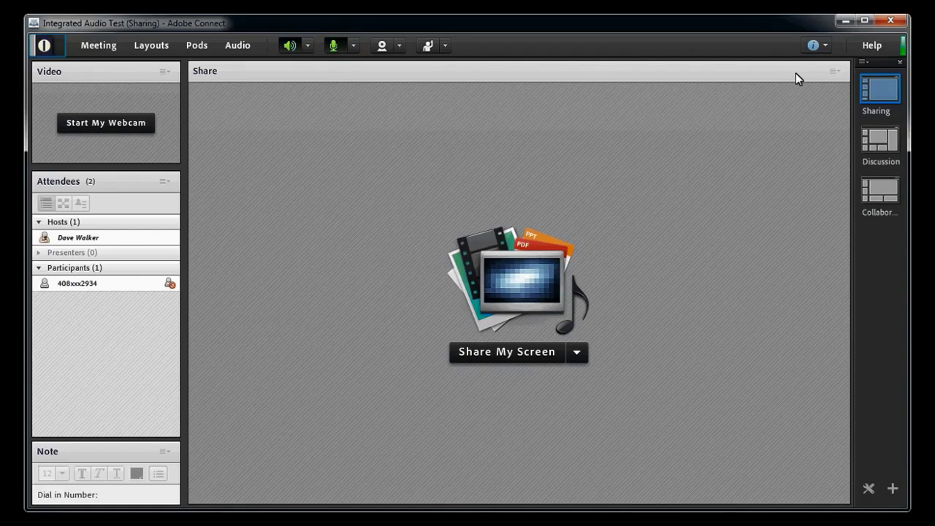
click(356, 51)
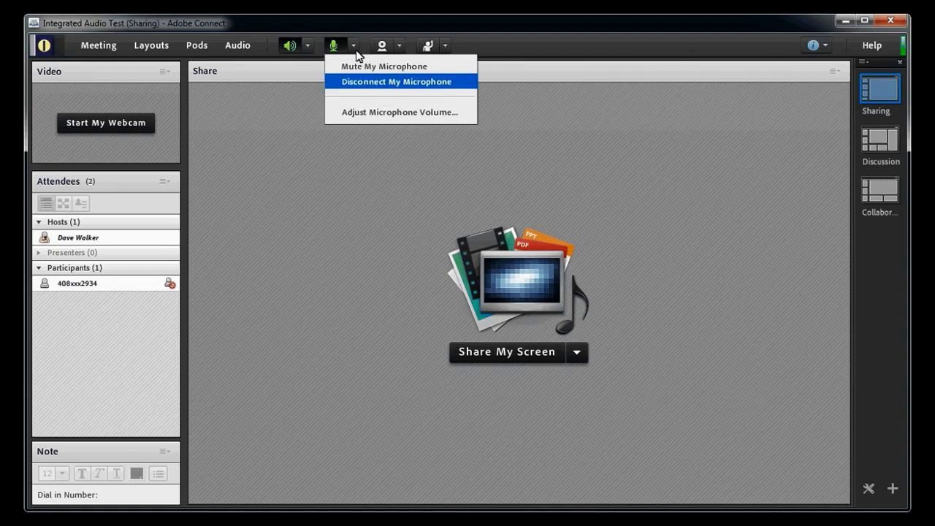
click(356, 83)
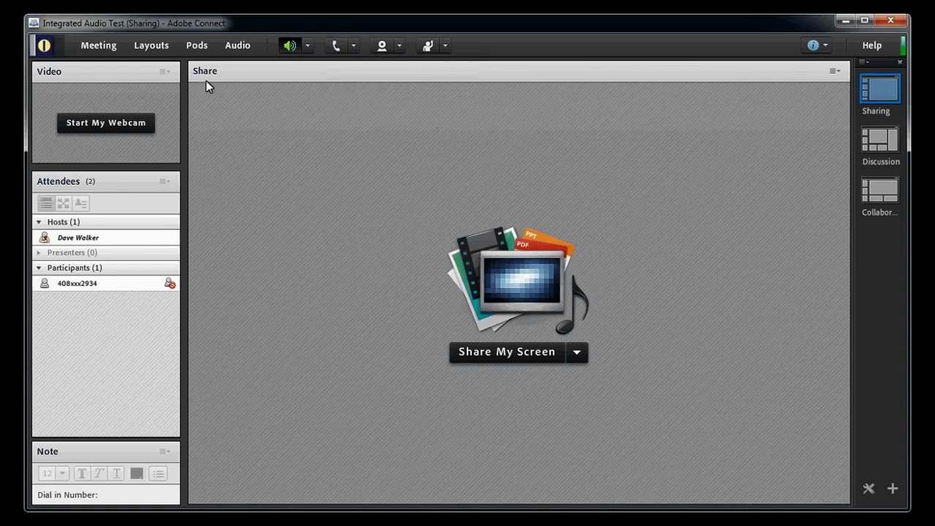
Start the Audio Setup Wizard, play the test sound to check the speakers, and proceed to microphone selection.
click(95, 49)
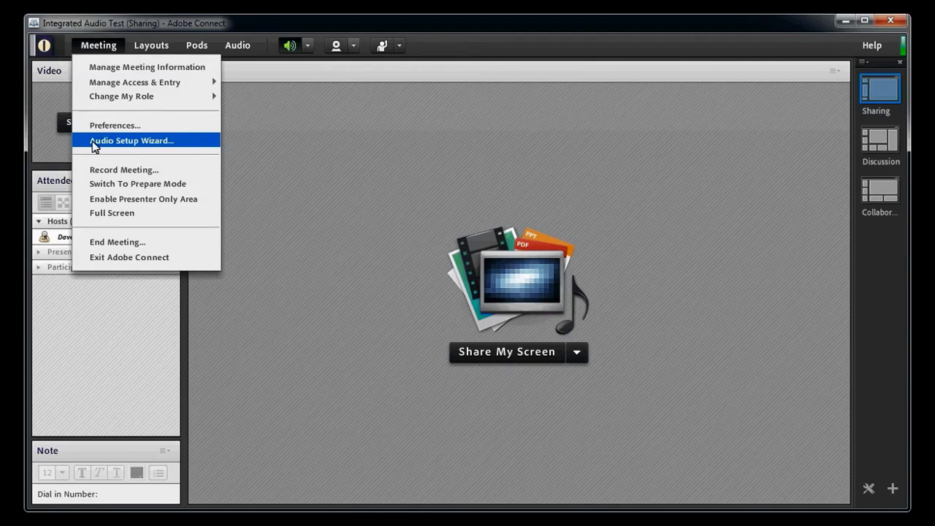
click(94, 142)
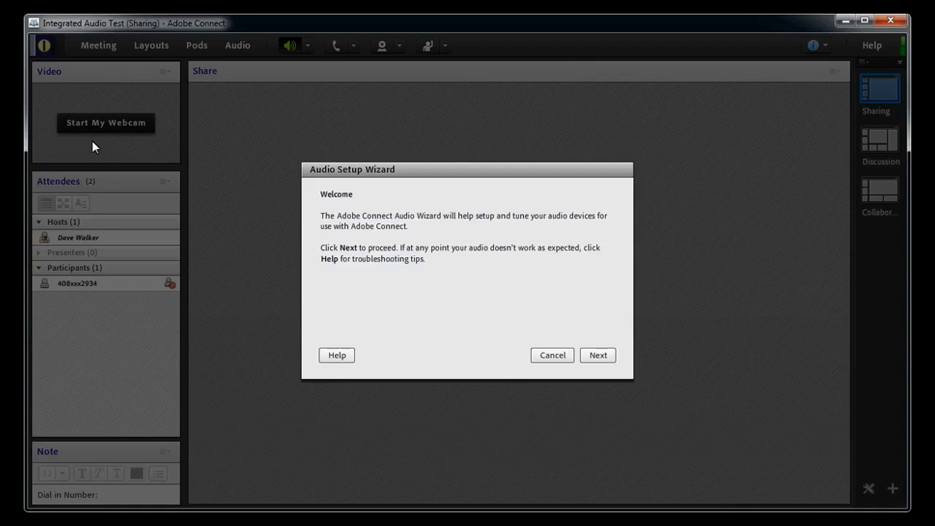
click(603, 356)
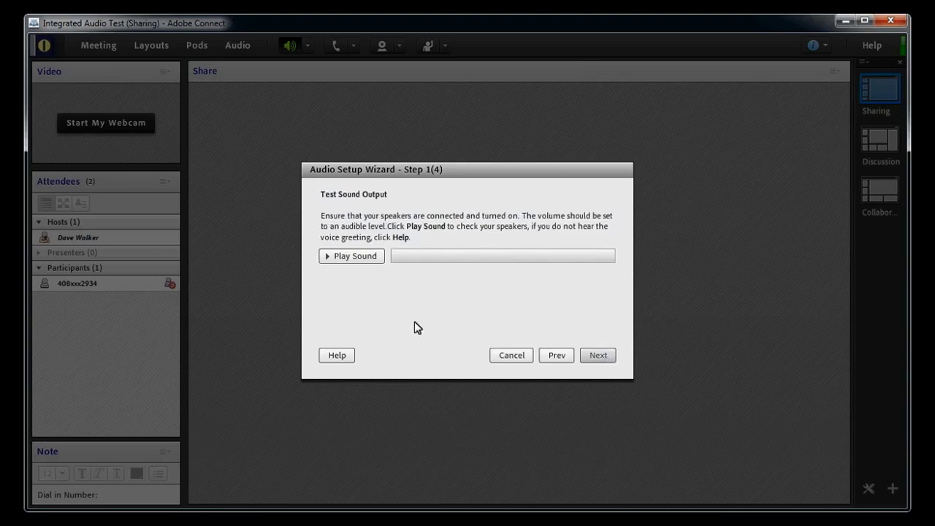
click(375, 257)
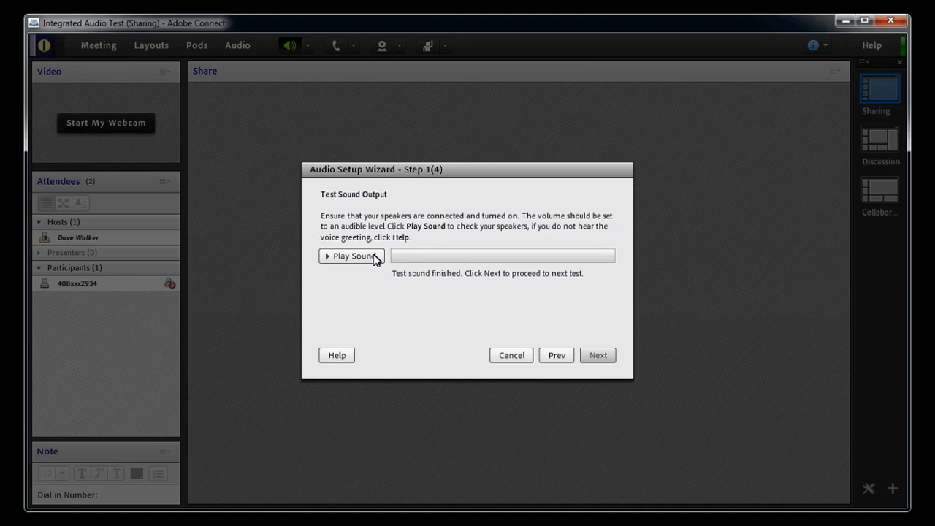
click(592, 358)
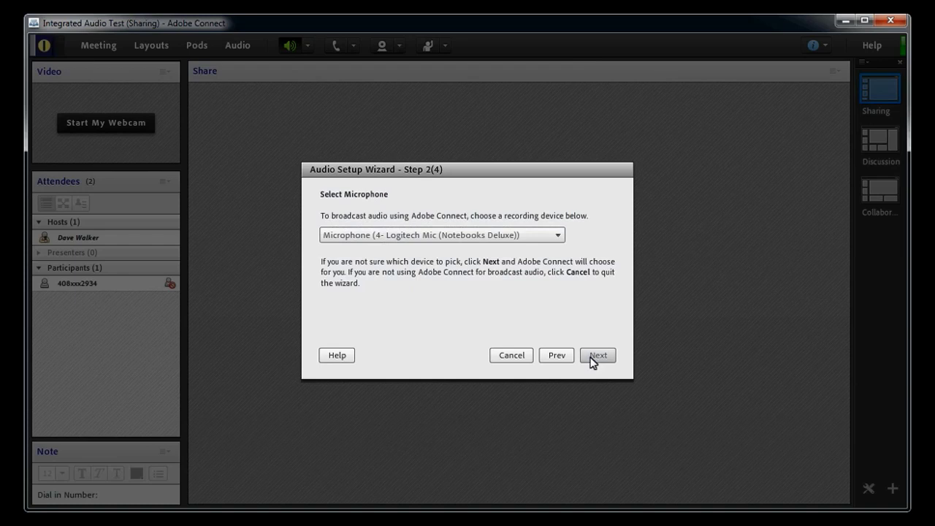
Choose Microphone / Line In (IDT High Definition Audio CODEC) as the recording device in the Audio Setup Wizard.
click(558, 236)
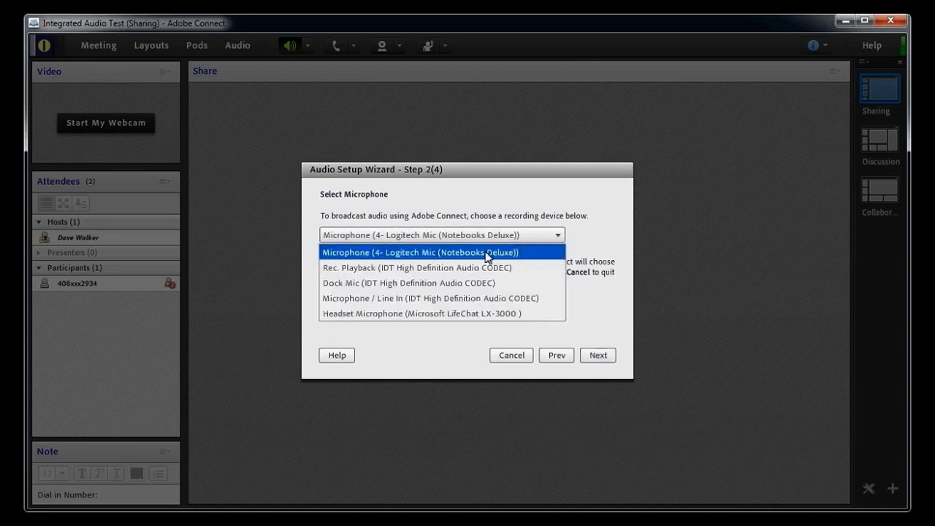
key(Down)
key(Down)
key(Down)
key(Return)
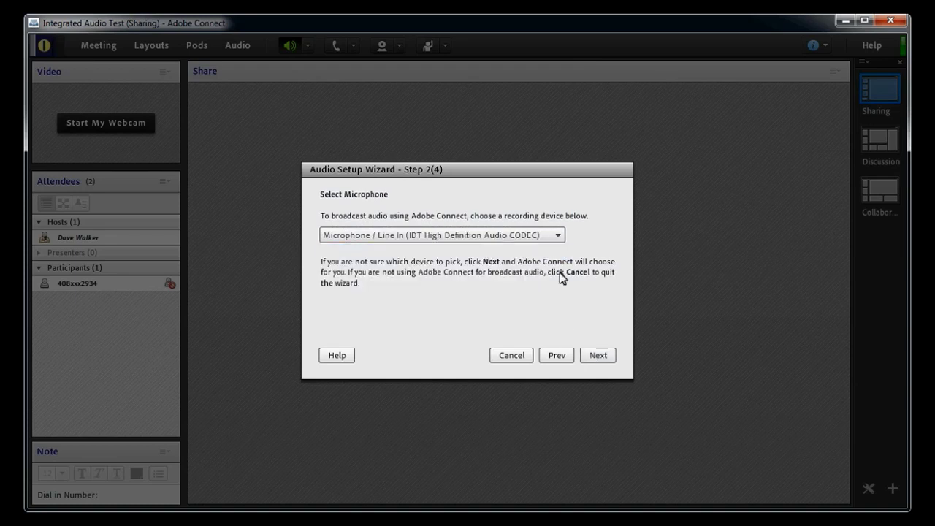
click(594, 357)
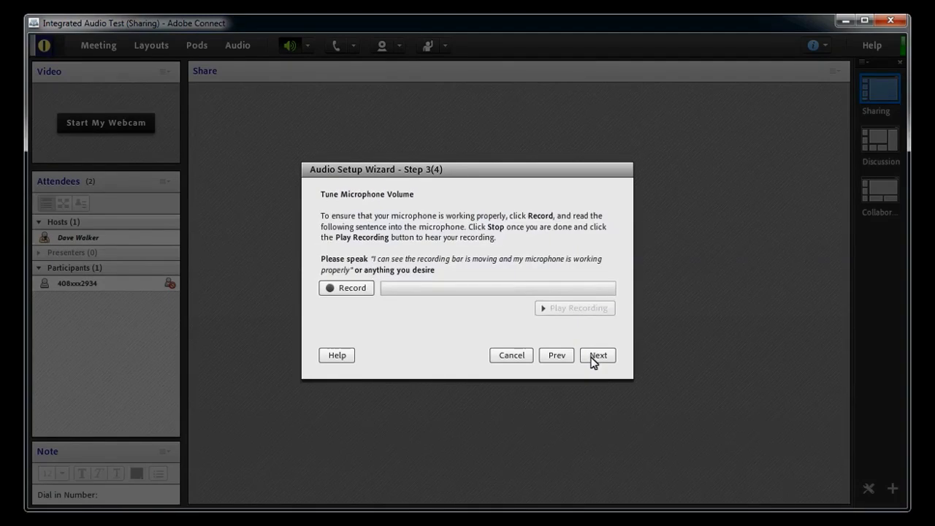
Record a microphone volume test and finish the Audio Setup Wizard without running the silence test.
click(349, 292)
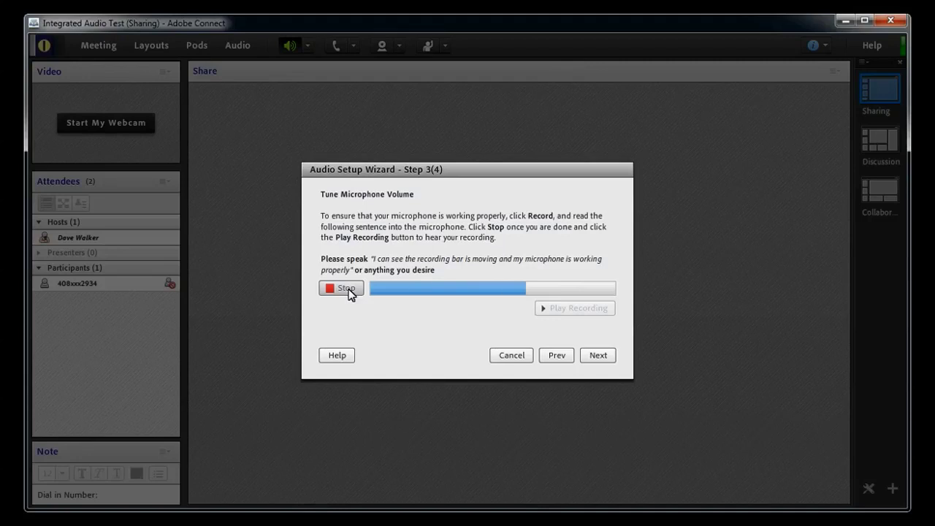
click(597, 356)
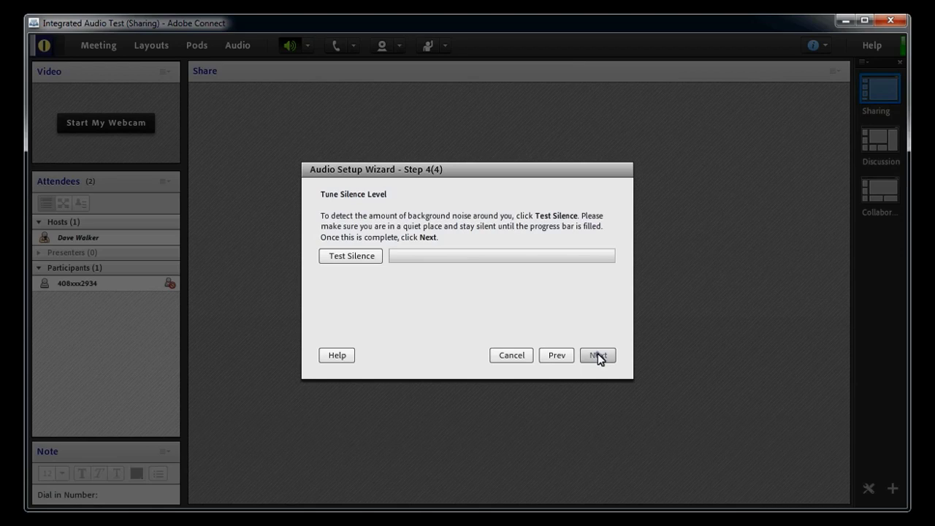
click(598, 356)
click(595, 356)
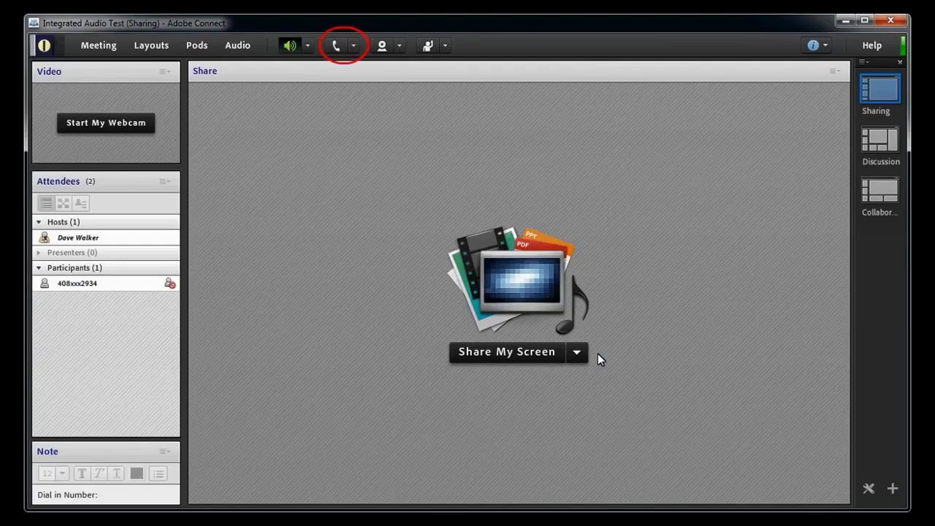
Reconnect the host's audio to the conference using the computer, and mute the host's microphone.
click(353, 46)
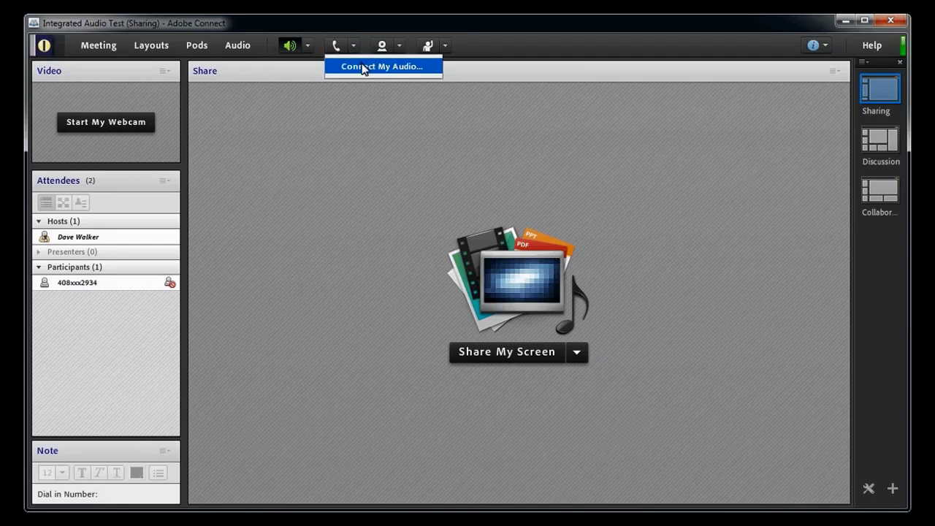
click(363, 66)
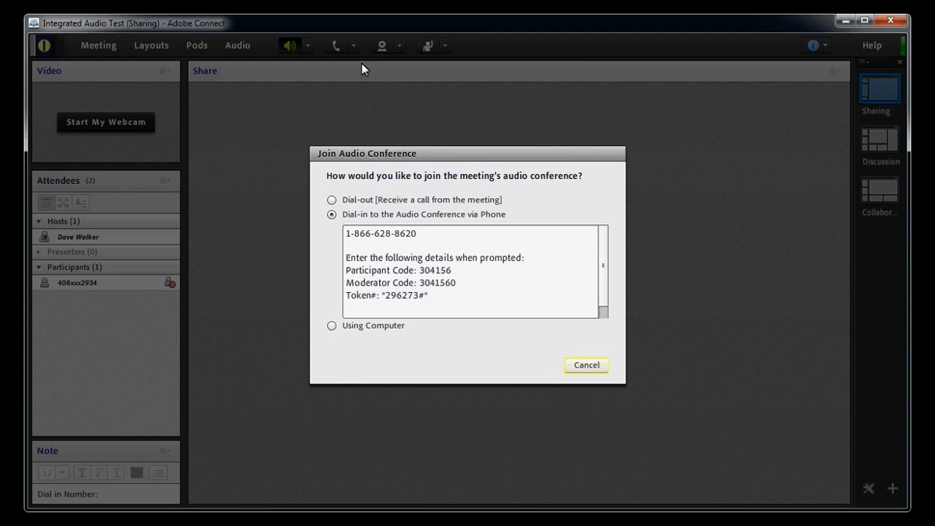
click(332, 326)
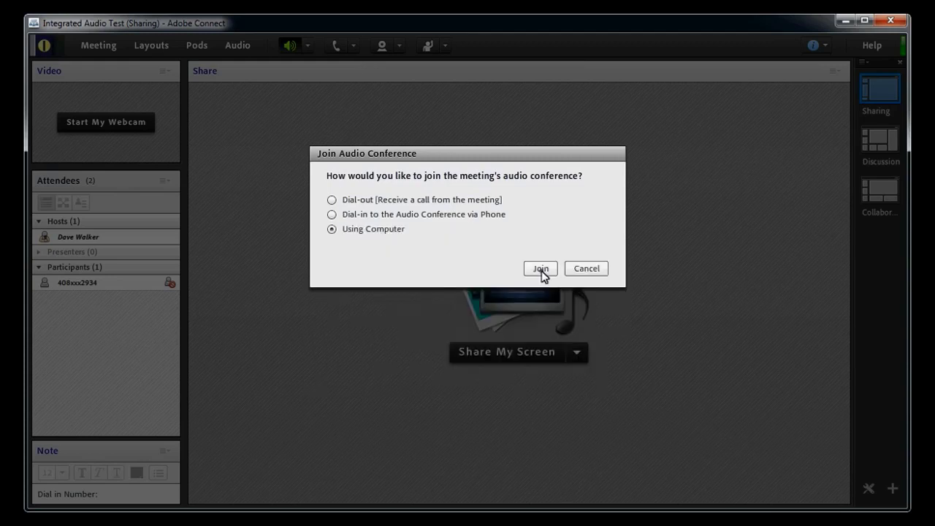
click(540, 268)
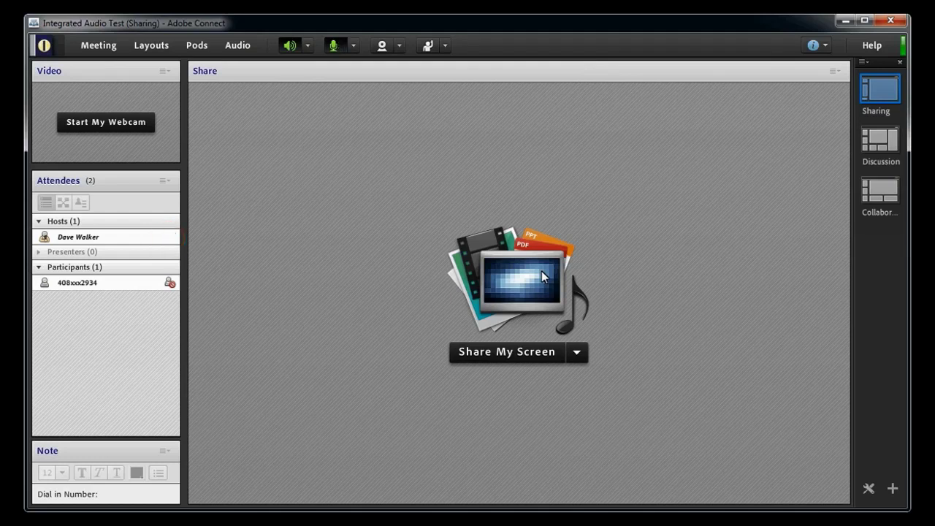
click(340, 46)
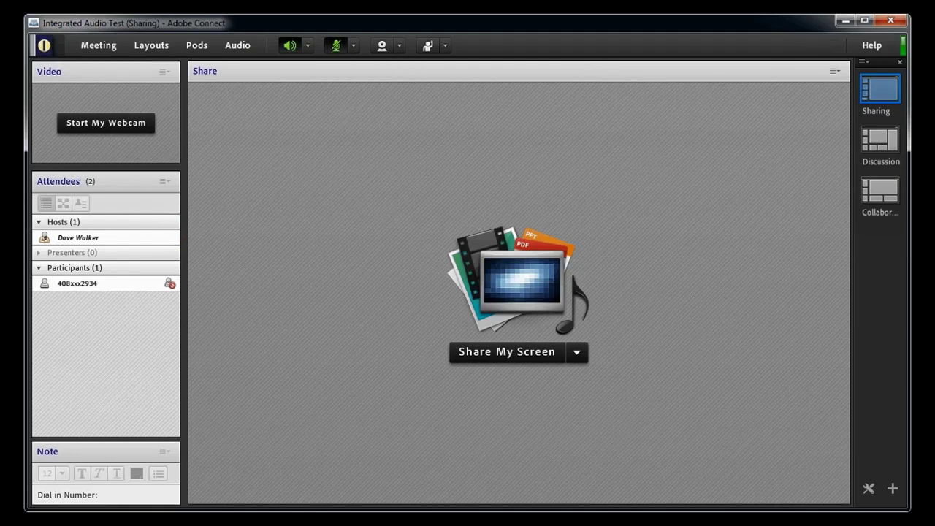